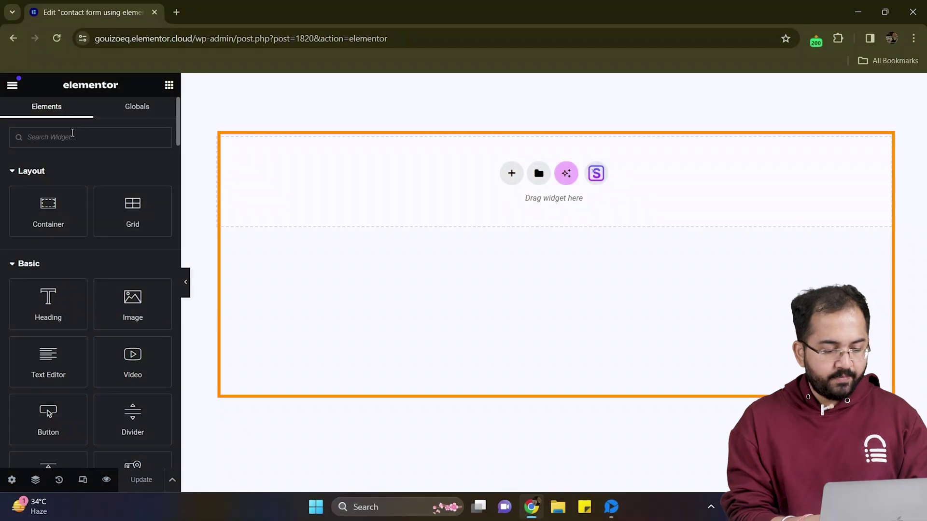
# Step: Search 'forms', drop the Form widget into the empty container, and update the page
pyautogui.click(73, 134)
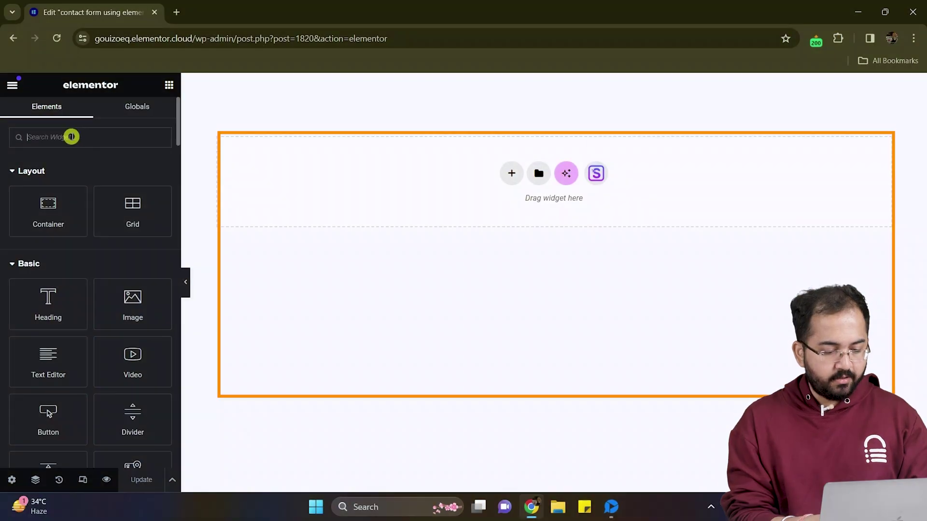
pyautogui.write('forms')
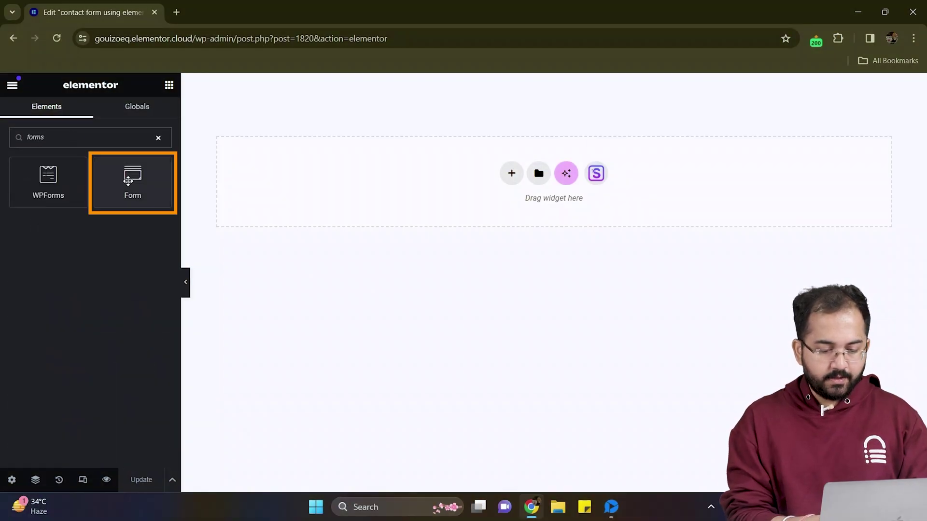
pyautogui.moveTo(128, 180); pyautogui.dragTo(326, 185)
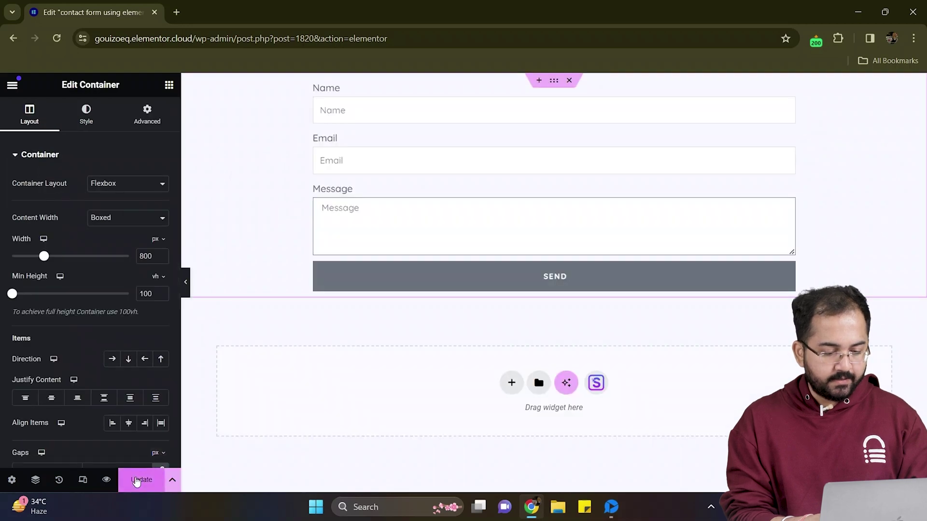
pyautogui.click(137, 481)
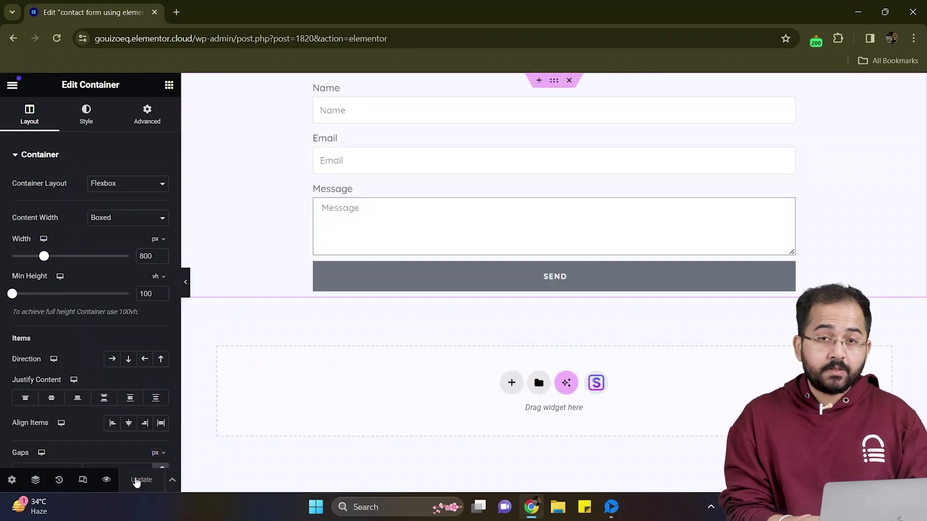
# Step: Duplicate the Name field and make the first copy a required Text field labelled and placeholdered 'First Name'
pyautogui.click(788, 87)
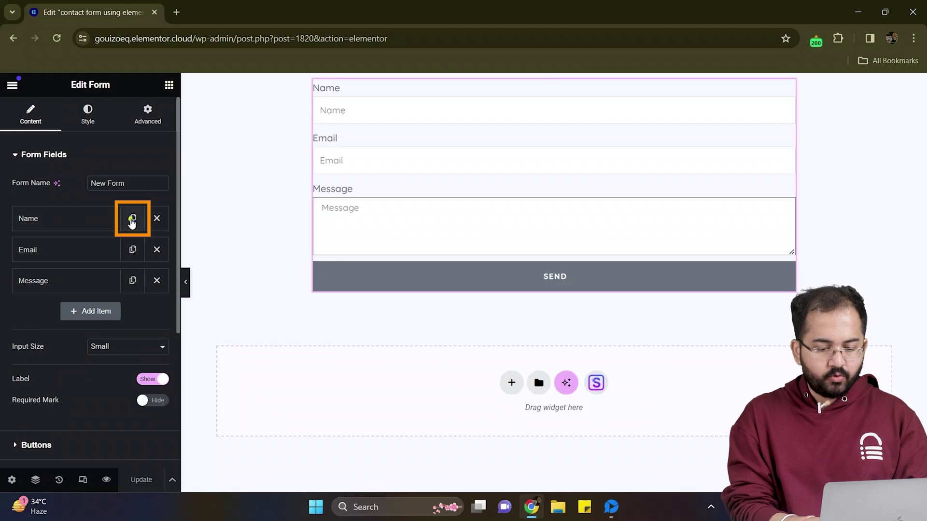
pyautogui.click(132, 219)
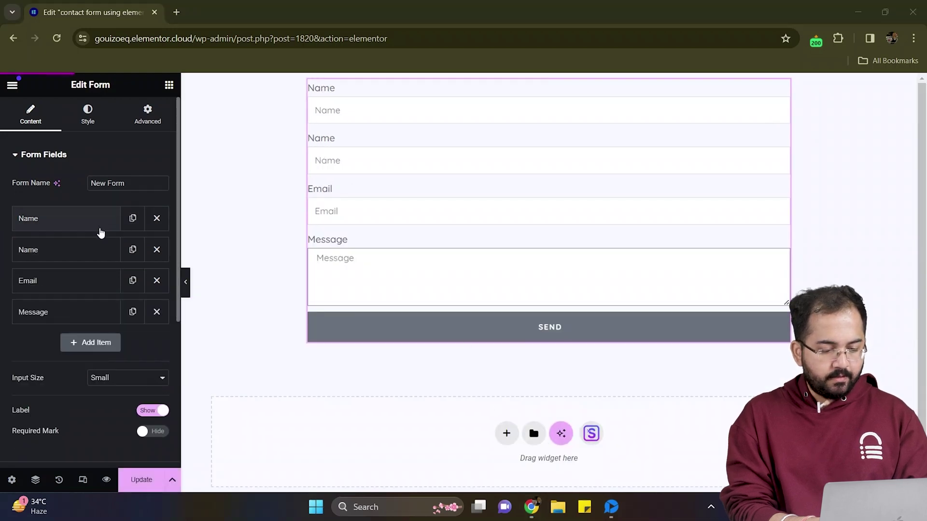
pyautogui.click(100, 233)
pyautogui.click(120, 269)
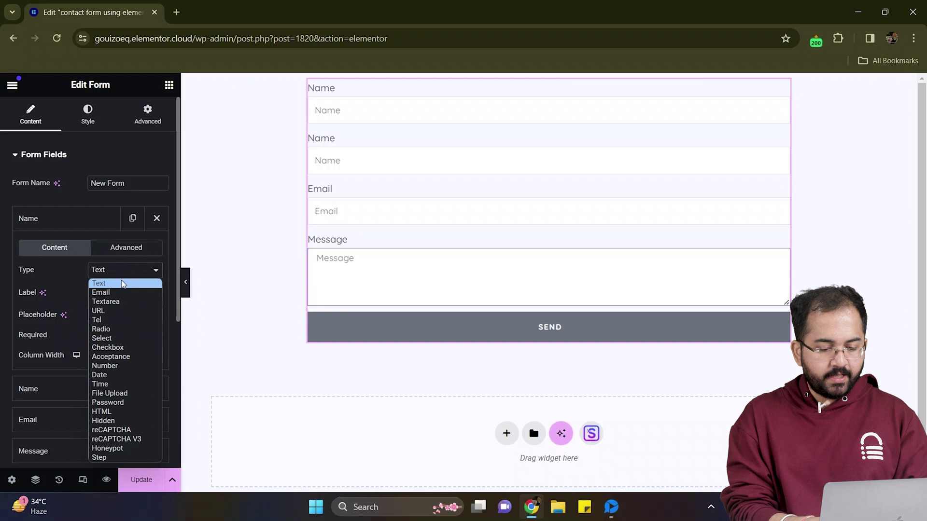
pyautogui.click(122, 285)
pyautogui.click(90, 293)
pyautogui.write('Fi')
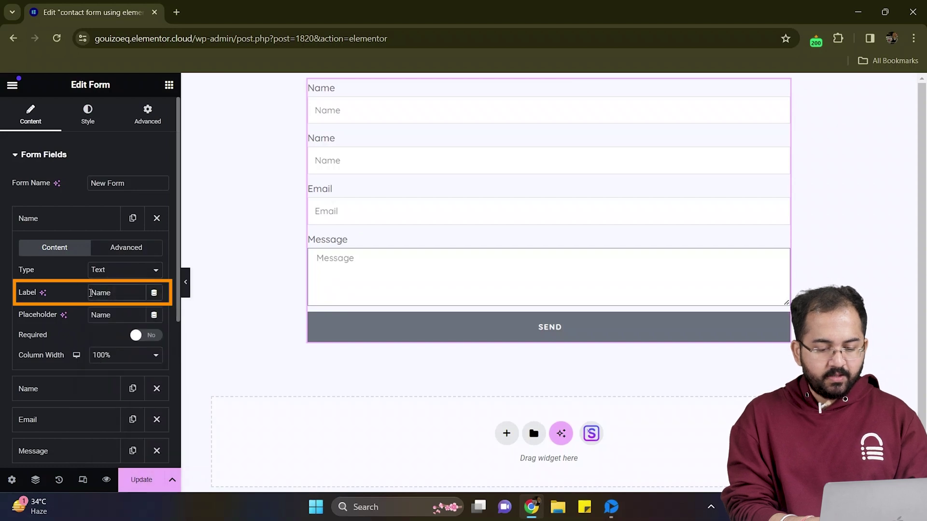
pyautogui.write('rst')
pyautogui.click(96, 316)
pyautogui.write('First')
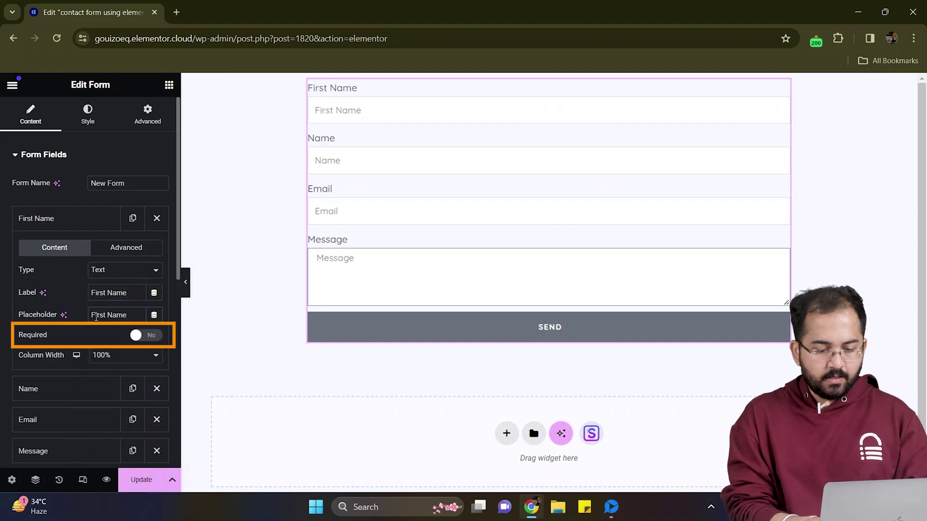
pyautogui.click(139, 336)
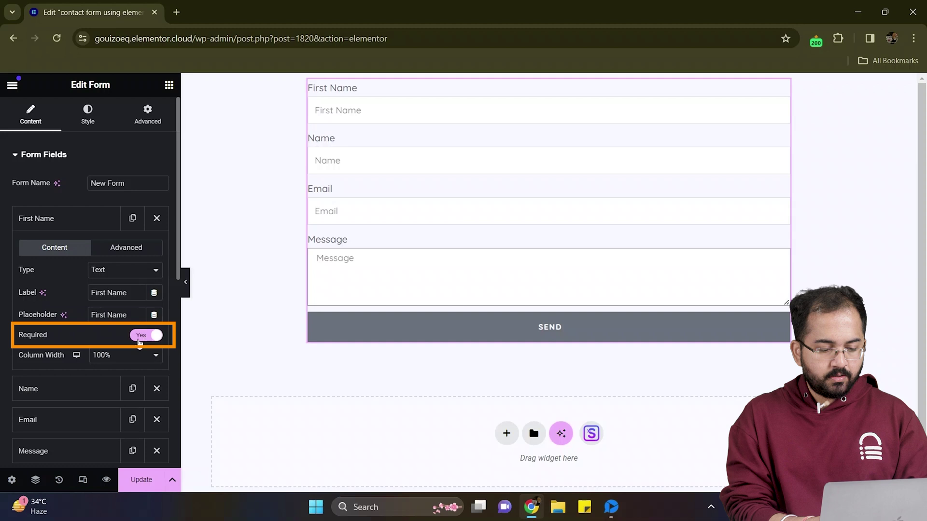
pyautogui.scroll(-2, 107, 379)
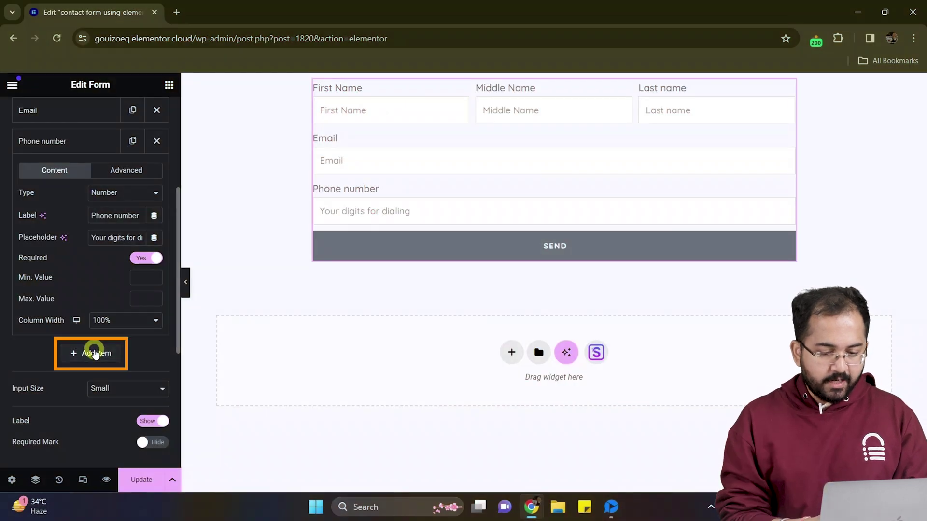
# Step: Add a new form field and set its type to Radio
pyautogui.click(93, 352)
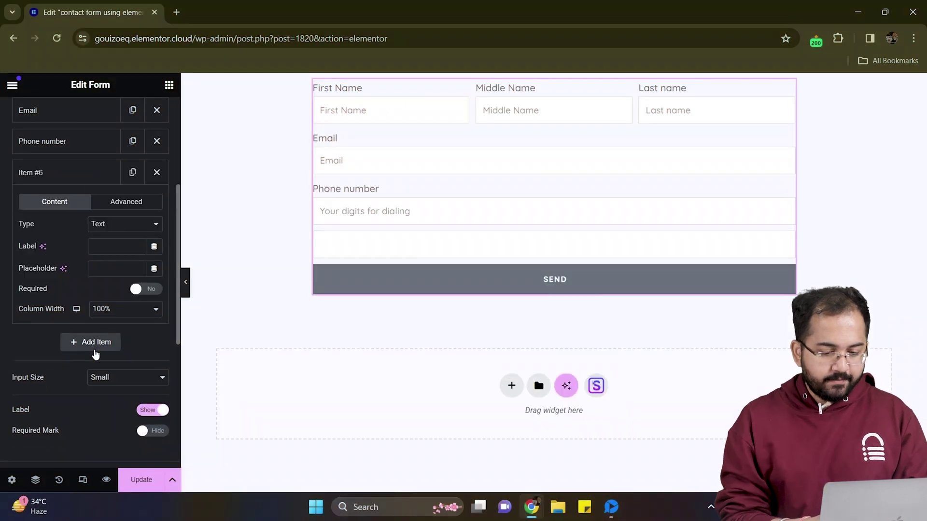
pyautogui.click(125, 223)
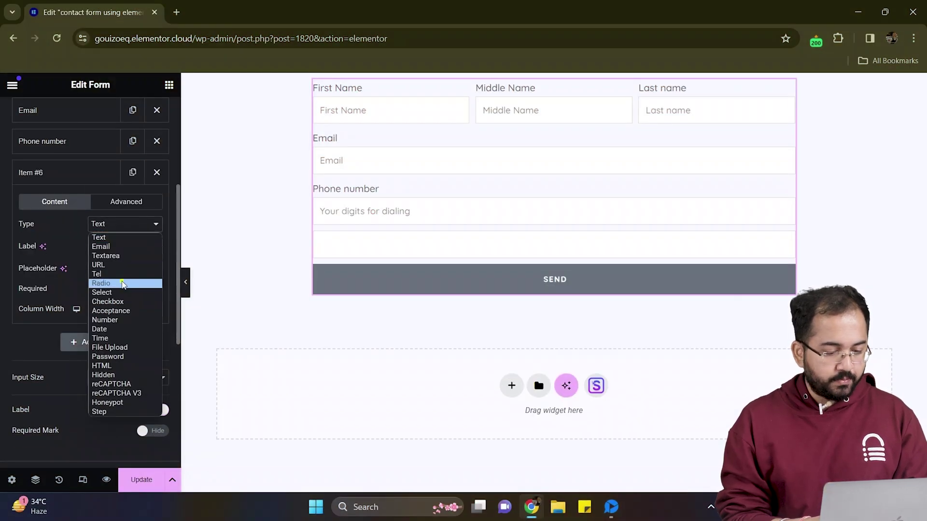
pyautogui.click(122, 284)
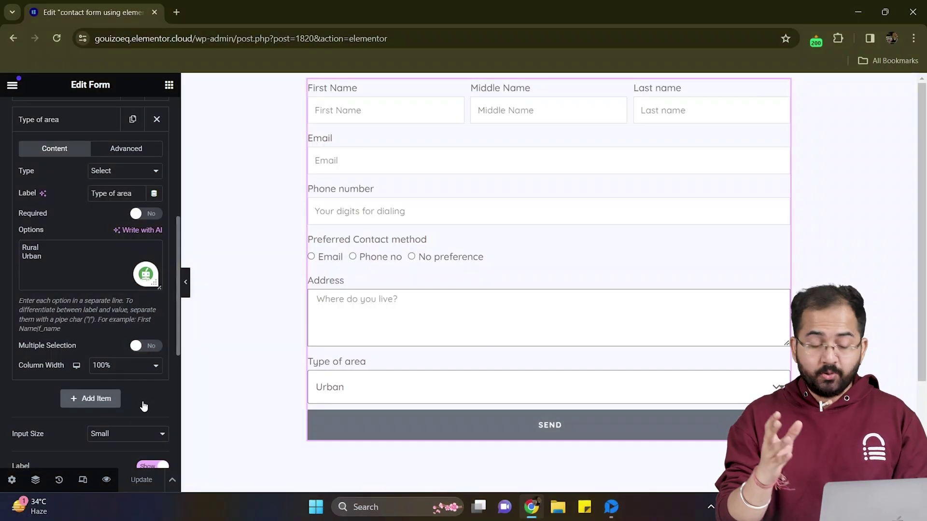
# Step: Add a new Checkbox field labelled 'Interests'
pyautogui.click(90, 399)
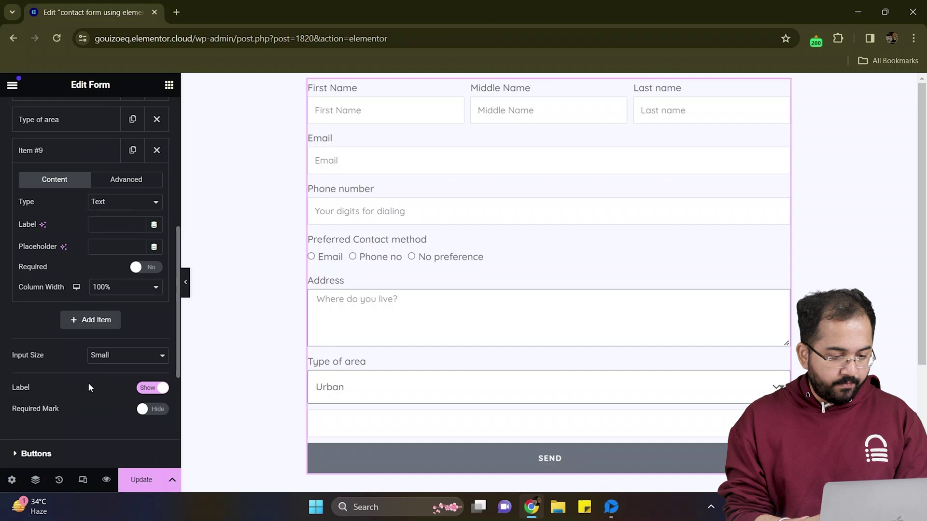
pyautogui.click(125, 202)
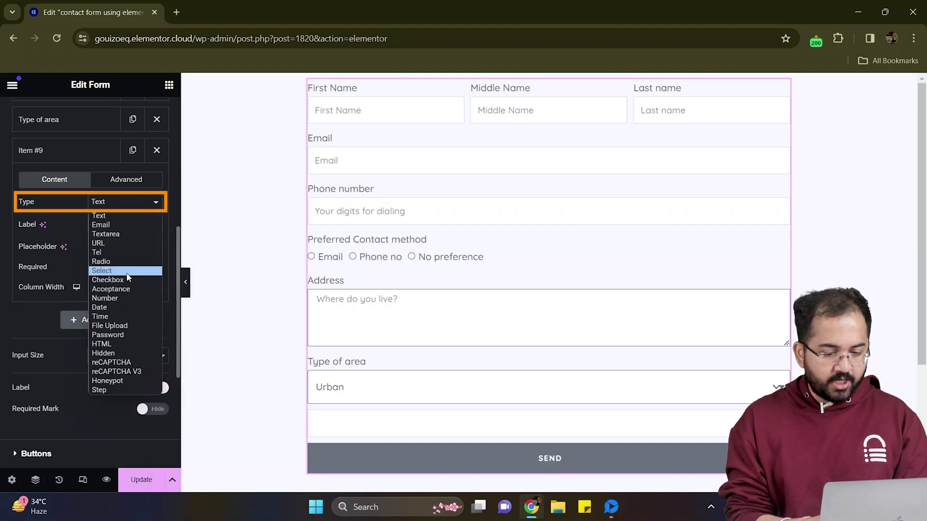
pyautogui.click(123, 280)
pyautogui.click(117, 224)
pyautogui.write('I')
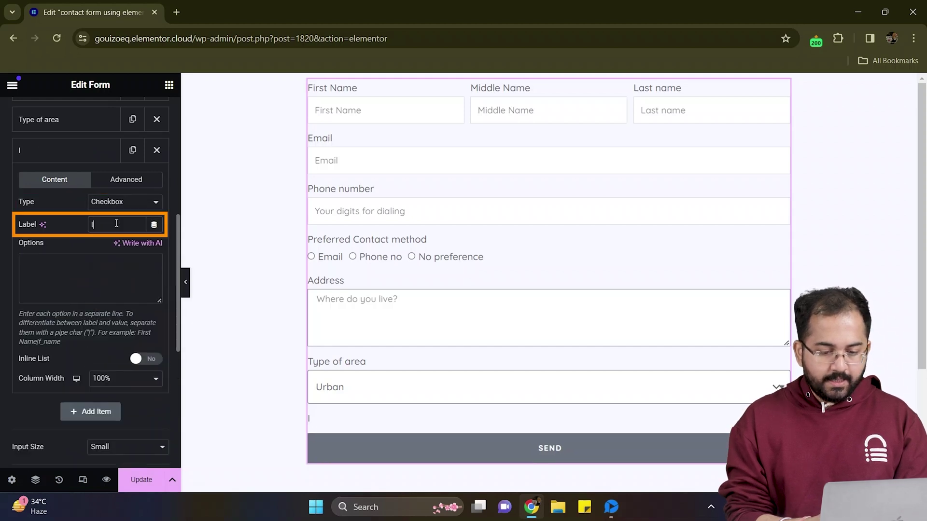
pyautogui.write('nterests')
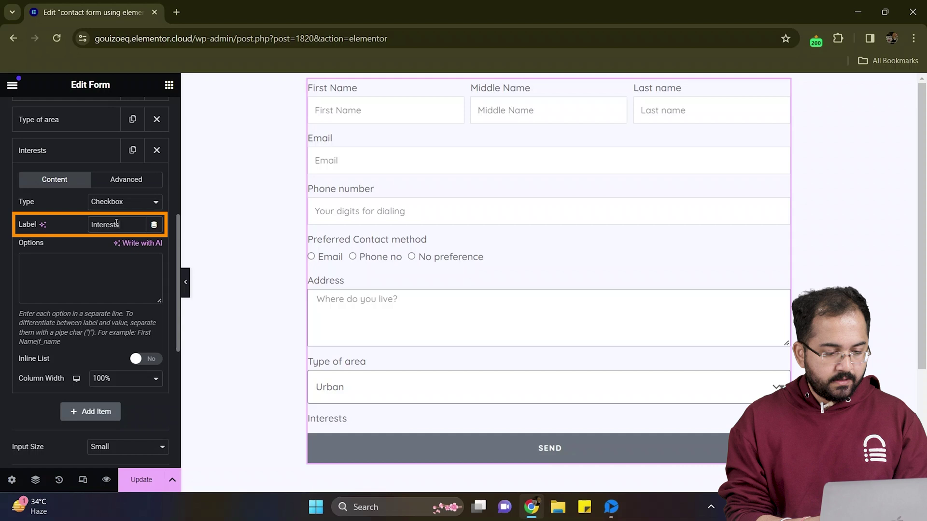
# Step: Enter the options Web tech, writing, video editing and sleeping, one per line, and save with Ctrl+S
pyautogui.click(66, 281)
pyautogui.write('Web tech')
pyautogui.press('Return')
pyautogui.write('writing')
pyautogui.press('Return')
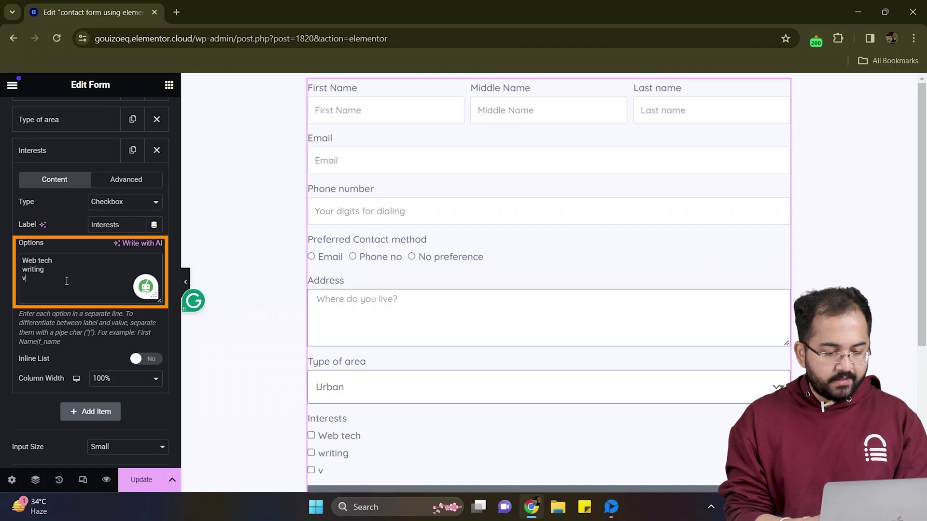
pyautogui.write('video editing')
pyautogui.press('Return')
pyautogui.write('sleeping')
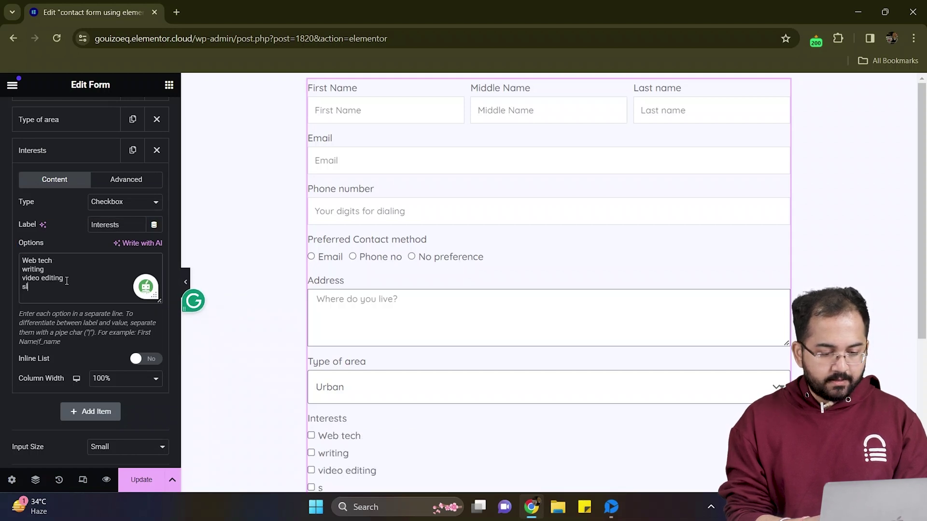
pyautogui.scroll(-1, 102, 375)
pyautogui.hotkey('ctrl', 's')
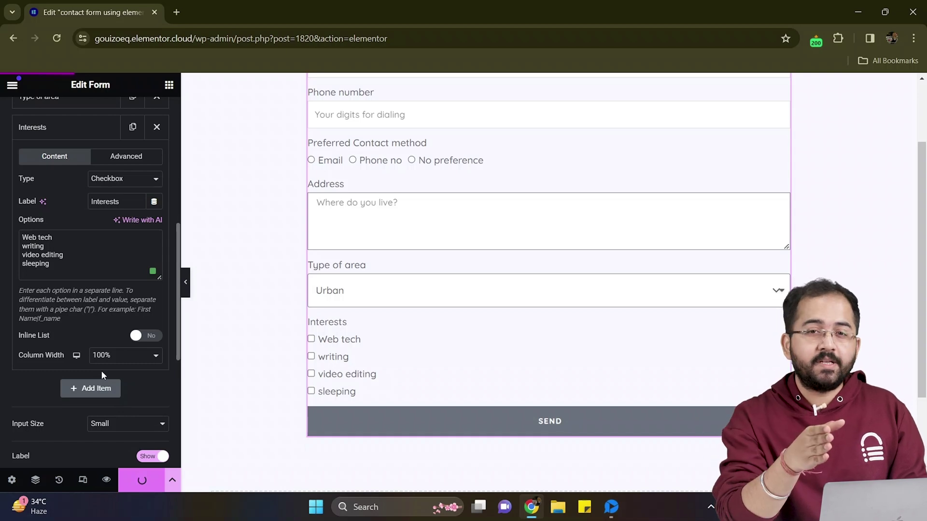
# Step: Add a File Upload field labelled 'Upload your file', then expand the form's spacing and label style options
pyautogui.scroll(-1, 100, 370)
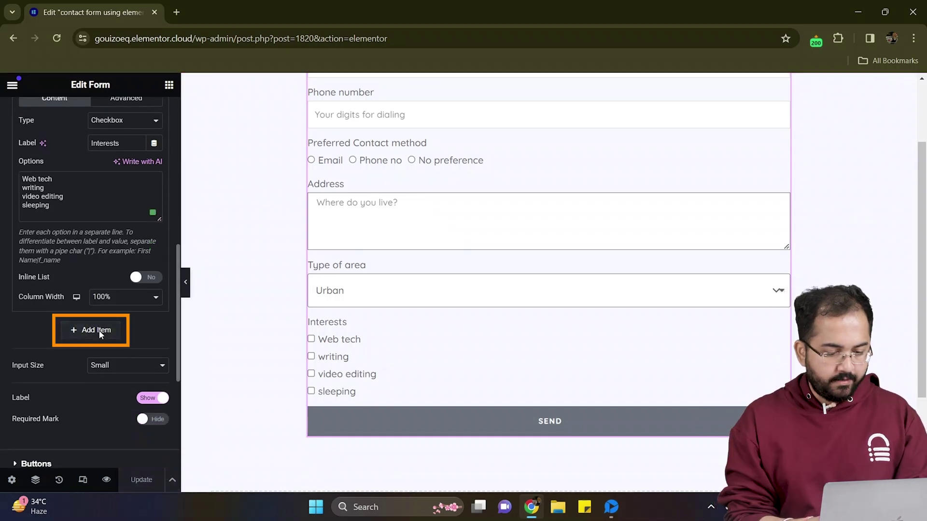
pyautogui.click(99, 331)
pyautogui.click(127, 208)
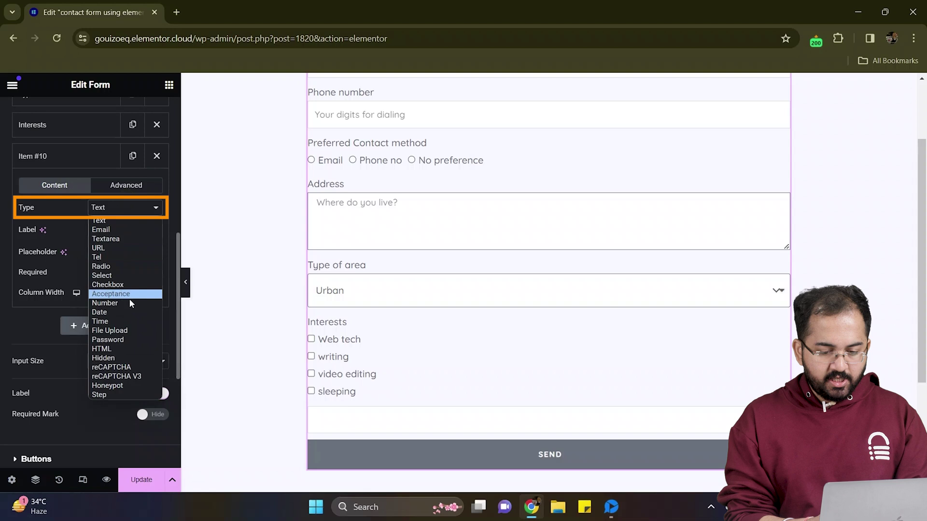
pyautogui.click(132, 326)
pyautogui.click(113, 230)
pyautogui.write('Upload your file')
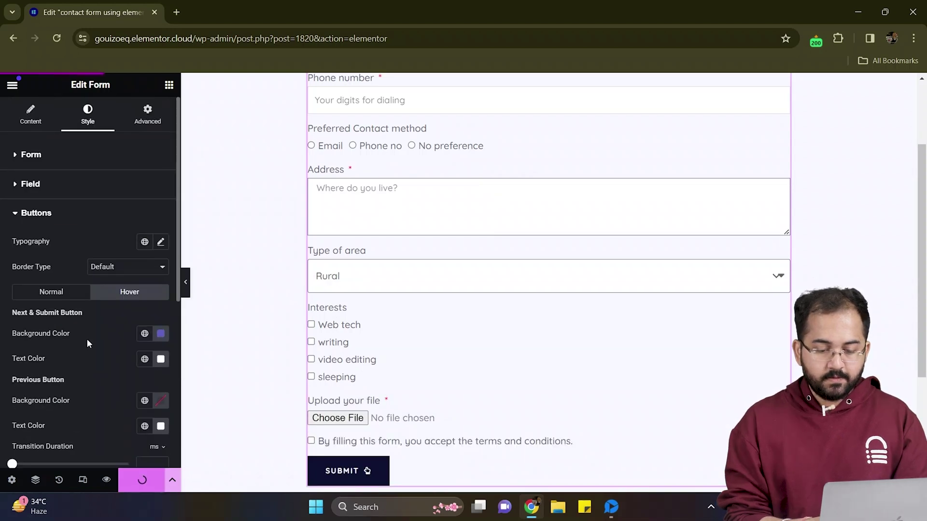
pyautogui.click(73, 155)
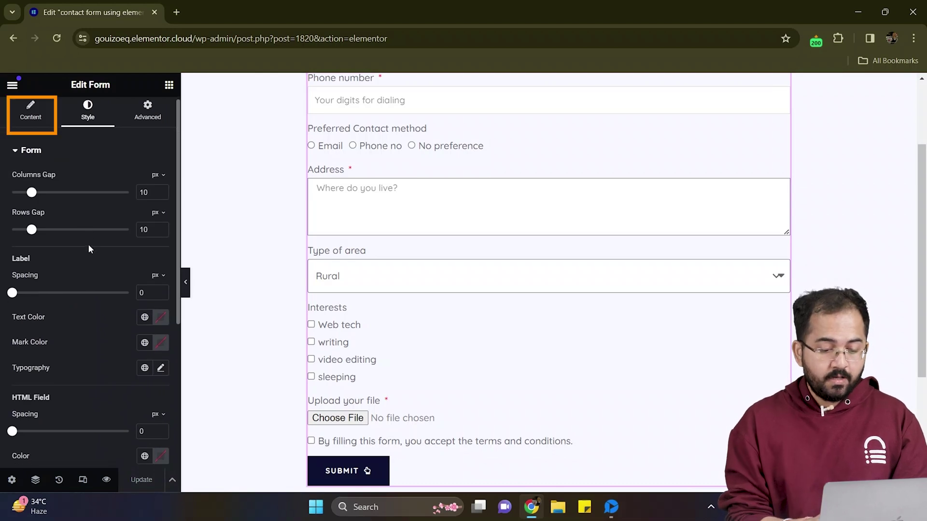
# Step: In Additional Options, enable Custom Messages and append 'We will get back to you soon' to the success message
pyautogui.click(37, 114)
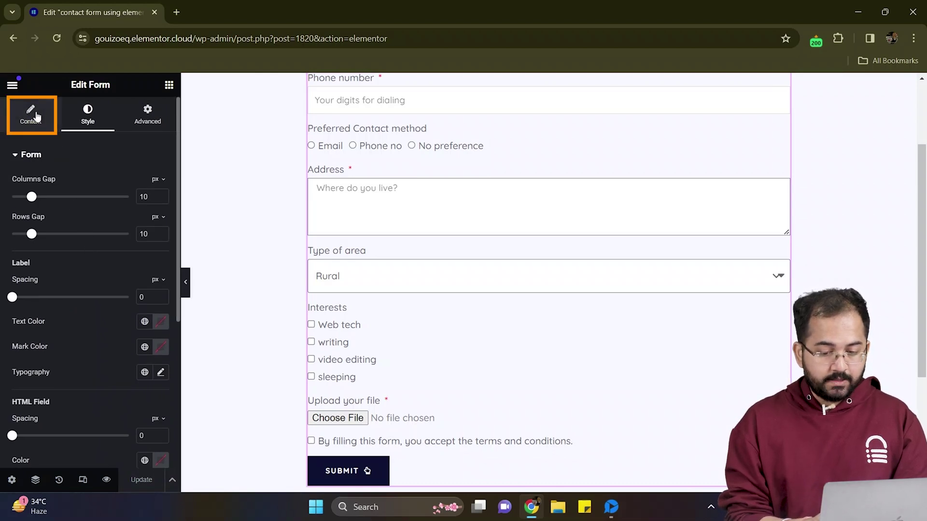
pyautogui.scroll(-2, 42, 164)
pyautogui.scroll(-8, 42, 165)
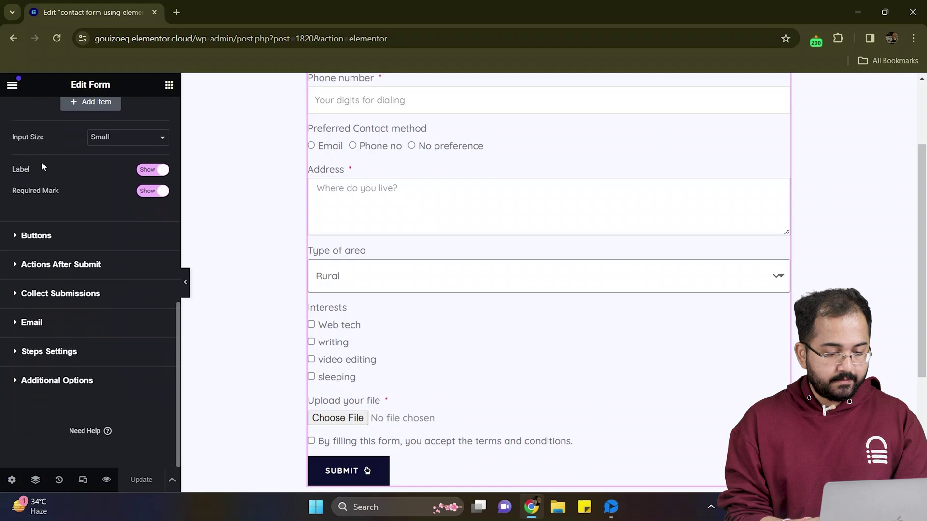
pyautogui.click(76, 380)
pyautogui.scroll(-2, 78, 383)
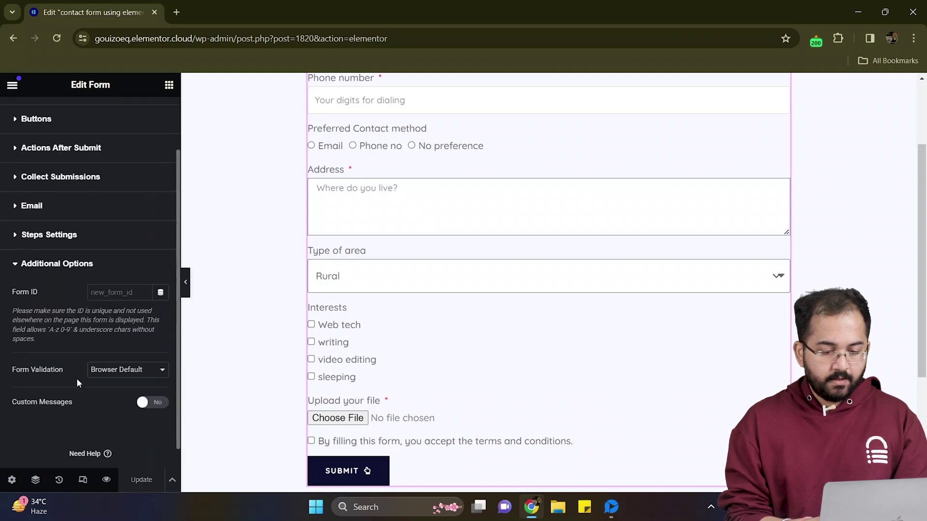
pyautogui.click(152, 397)
pyautogui.scroll(-2, 96, 386)
pyautogui.click(137, 347)
pyautogui.write('We')
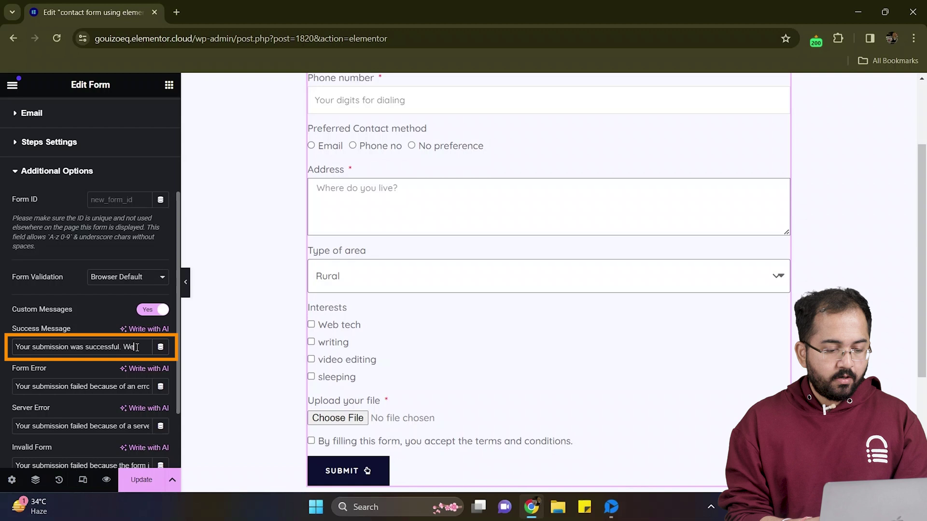
pyautogui.write(' will get back to you soon')
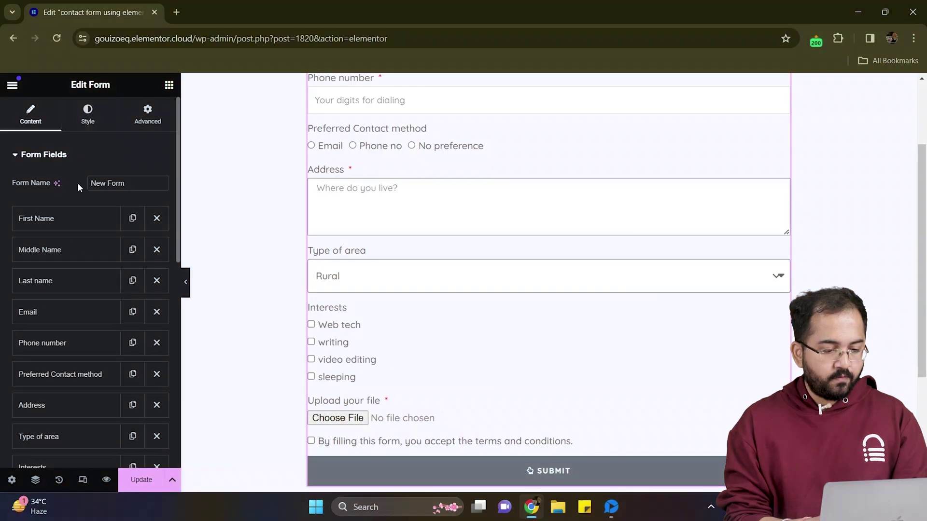
# Step: Review the form's Buttons settings, then set the submit button background to dark navy #101A45
pyautogui.scroll(-10, 77, 183)
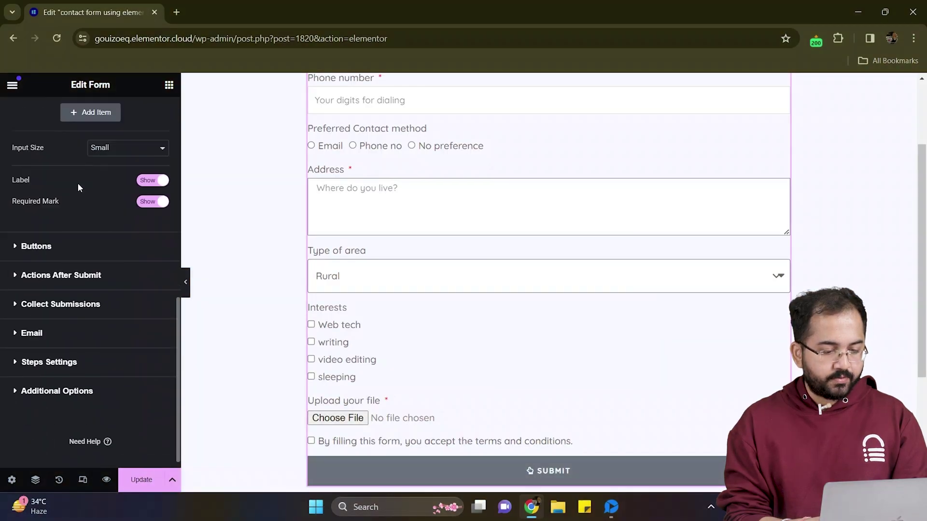
pyautogui.click(68, 234)
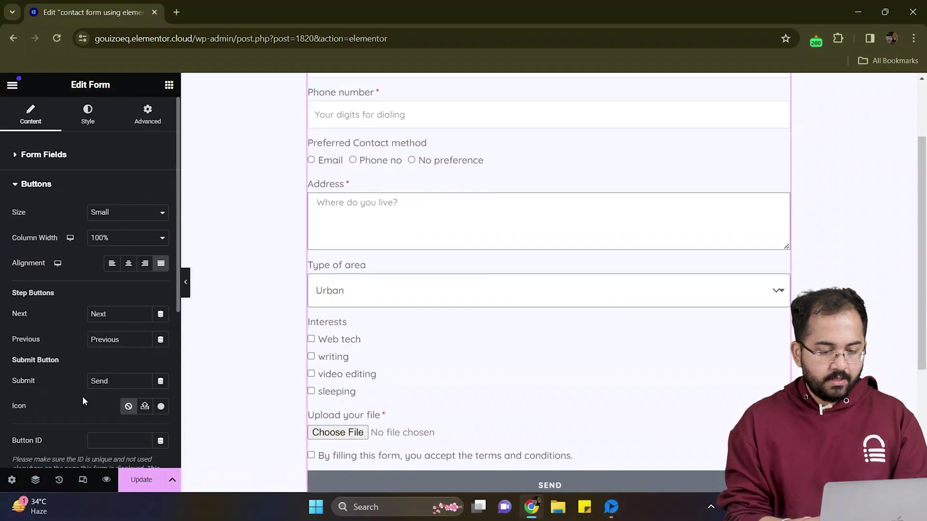
pyautogui.scroll(-1, 102, 323)
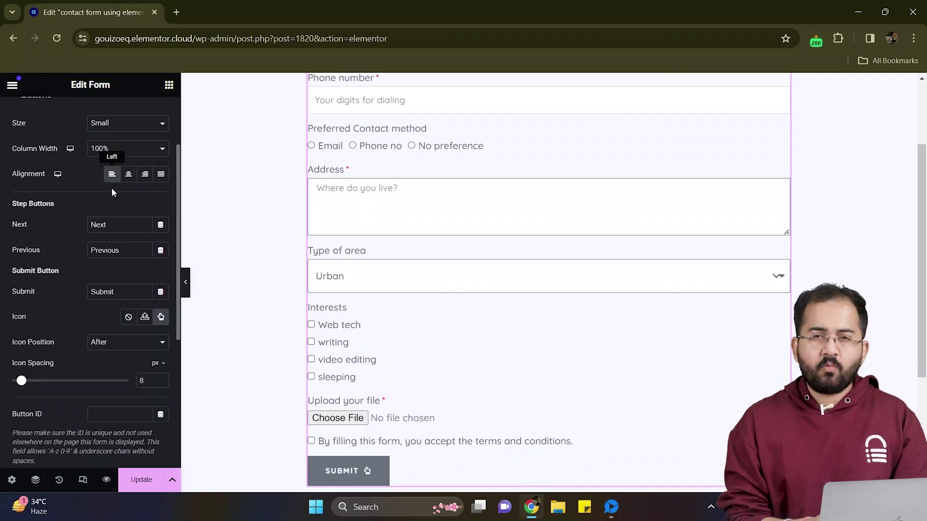
pyautogui.scroll(2, 104, 179)
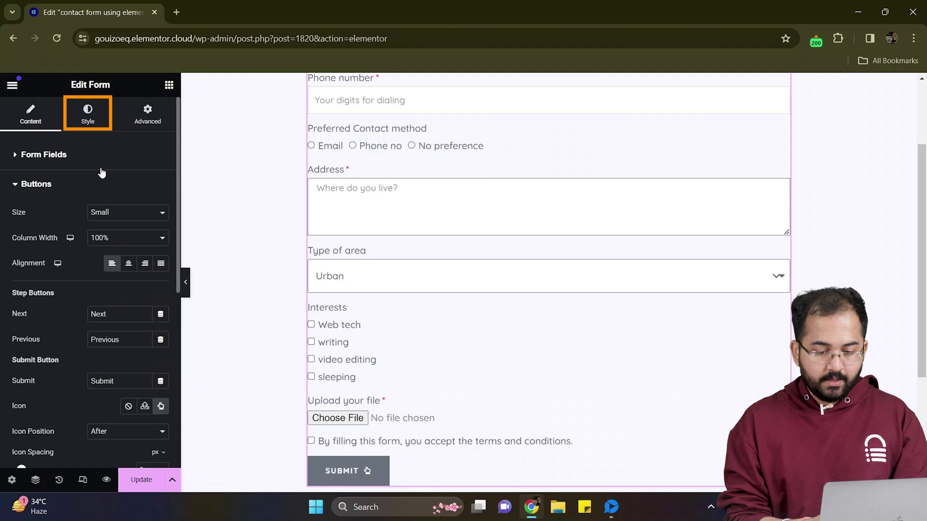
pyautogui.click(88, 118)
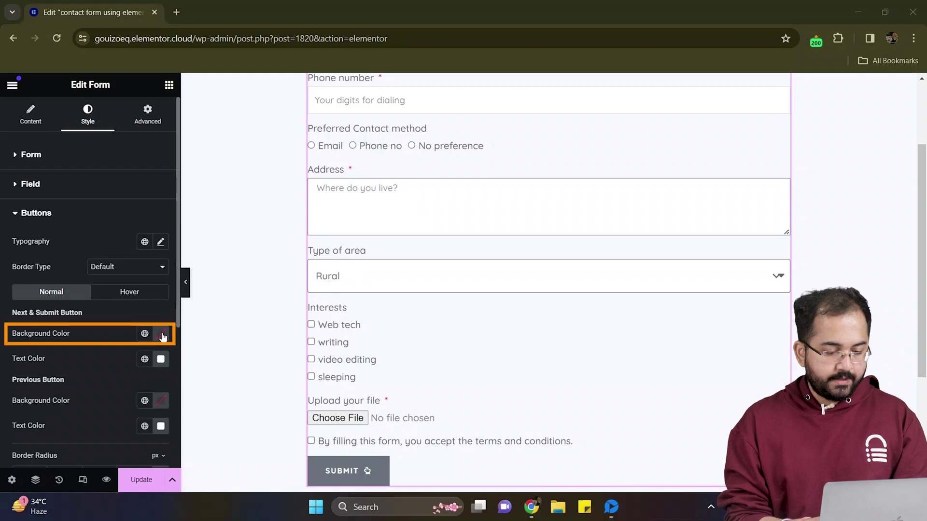
pyautogui.click(161, 333)
pyautogui.click(198, 244)
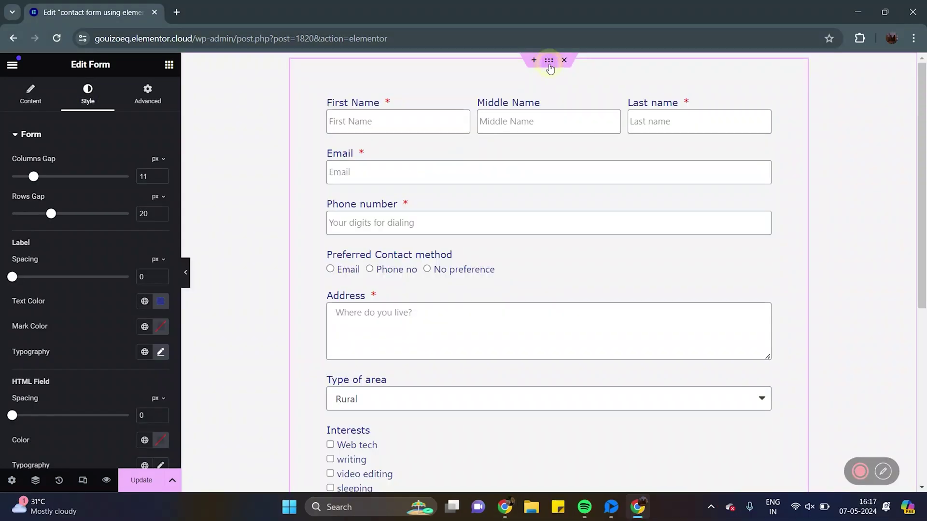
# Step: Select the form's container, give it a Gradient background, and shift the first colour's hue
pyautogui.click(304, 147)
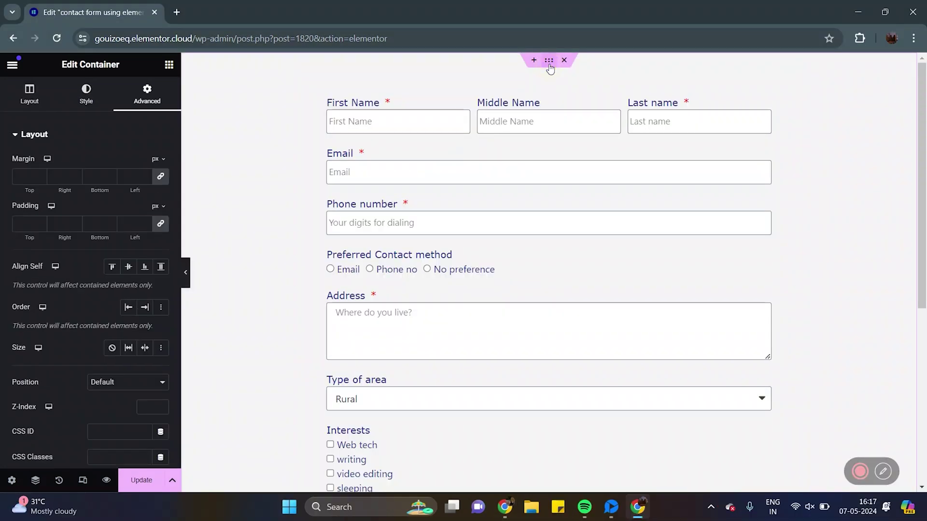
pyautogui.click(88, 106)
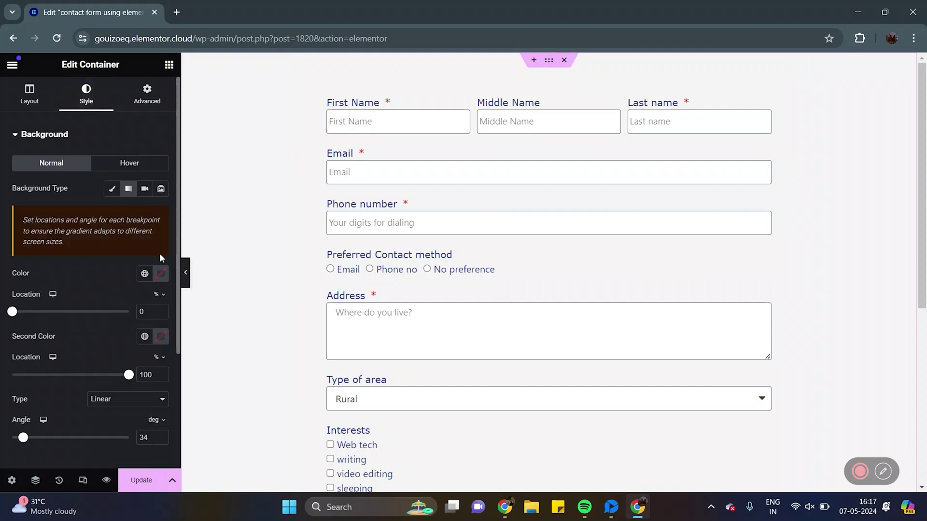
pyautogui.click(161, 274)
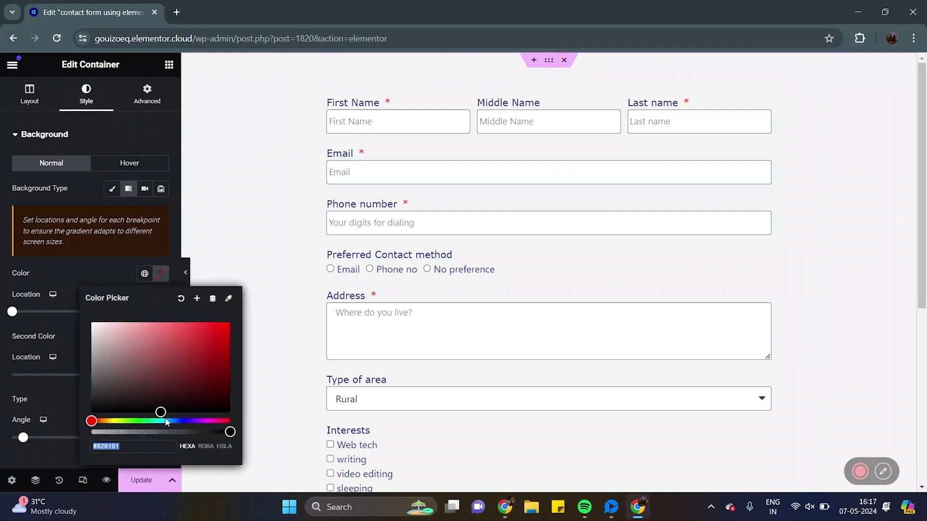
pyautogui.moveTo(91, 421); pyautogui.dragTo(174, 421)
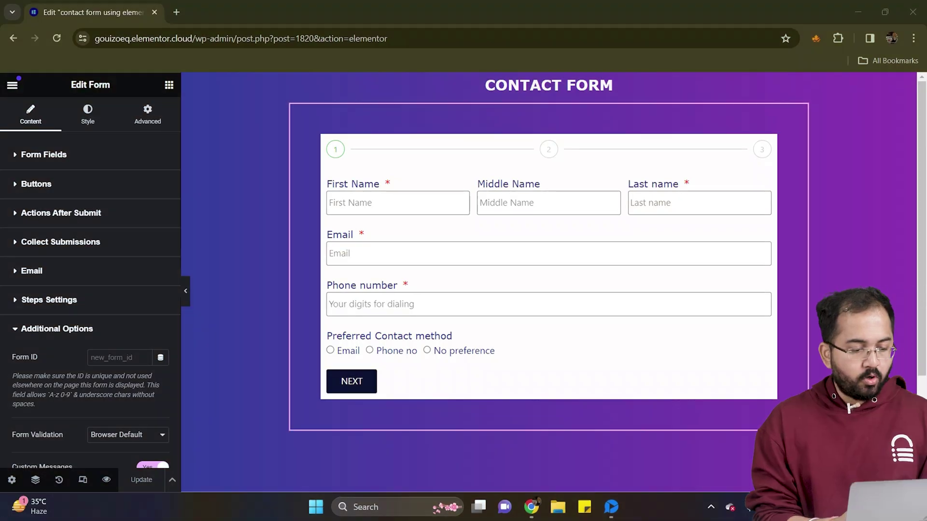
# Step: Expand Actions After Submit and open the list of available actions
pyautogui.click(84, 213)
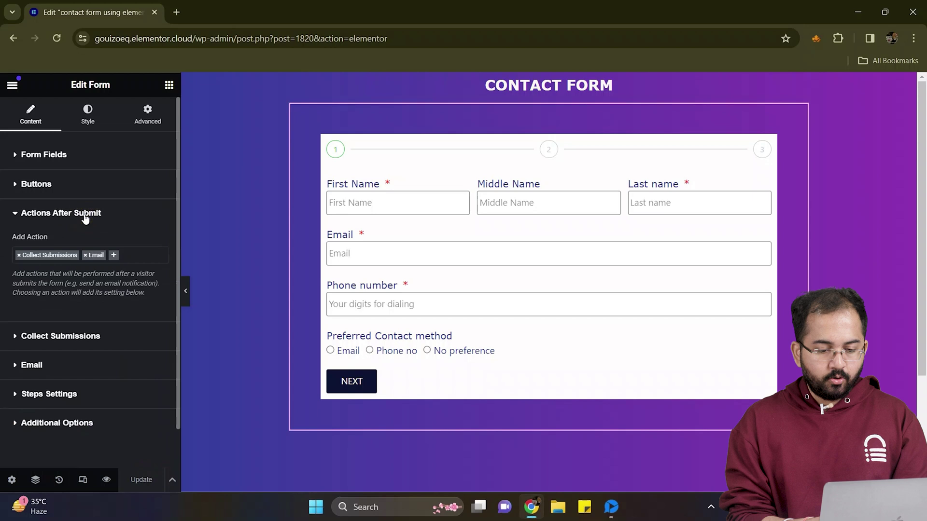
pyautogui.scroll(-1, 84, 215)
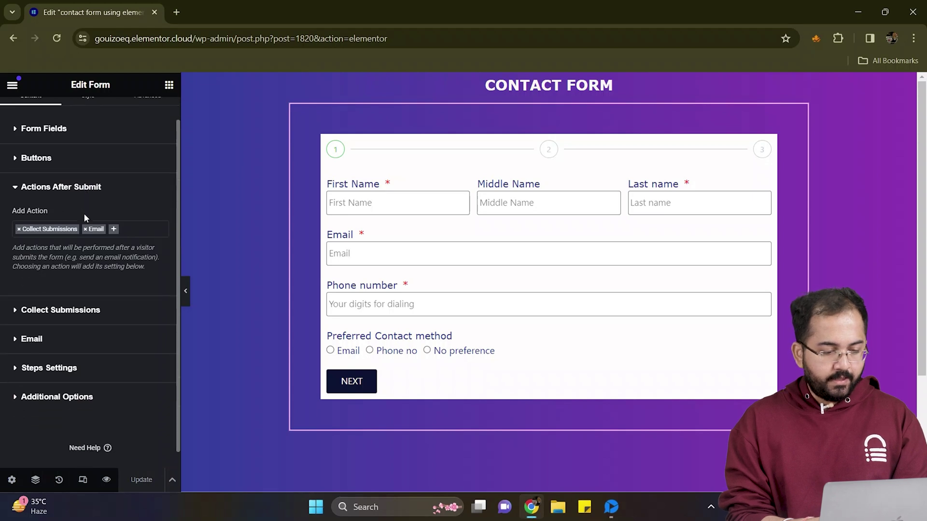
pyautogui.click(114, 225)
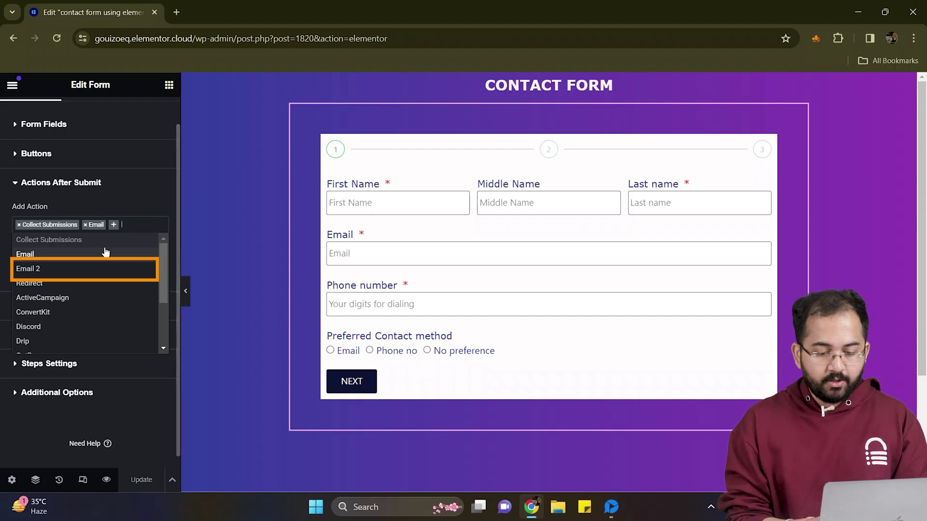
# Step: Add the Email 2 action, enter the recipient's e-mail address, and set Subject to 'Submission'
pyautogui.click(97, 267)
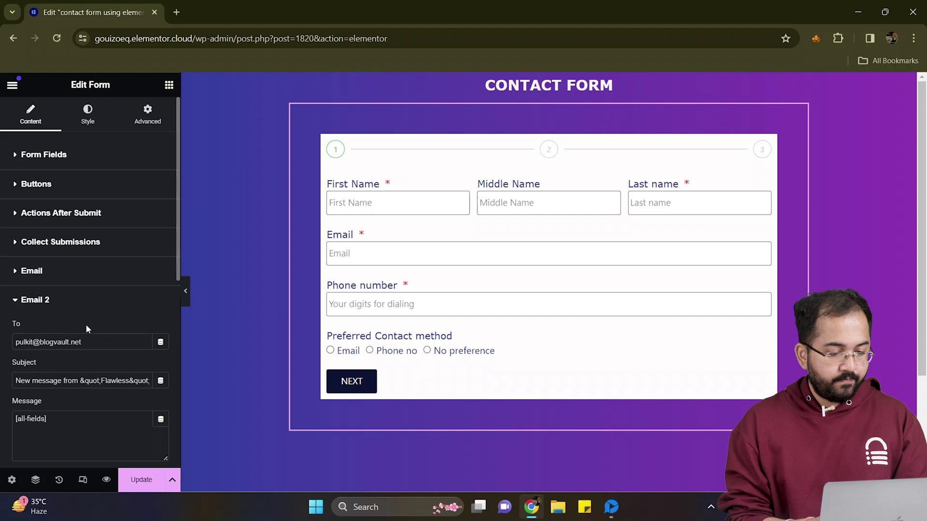
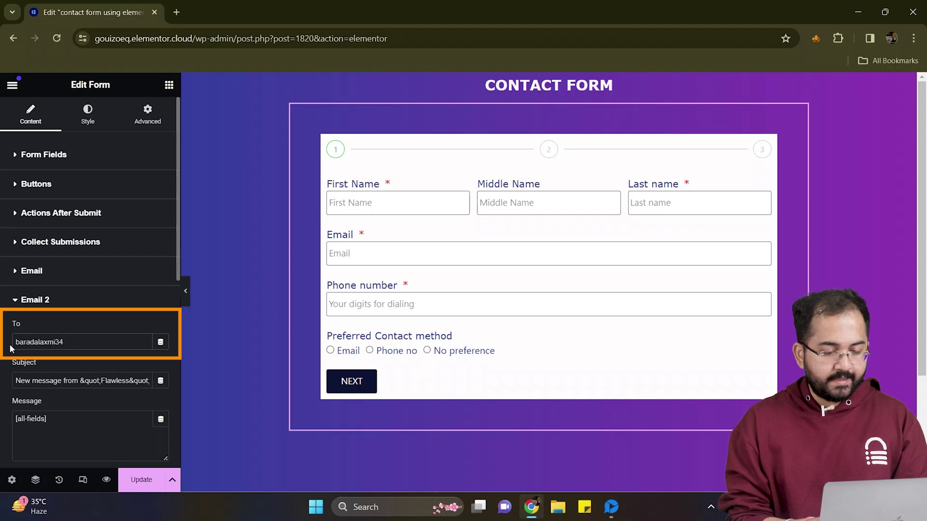
pyautogui.scroll(-2, 48, 348)
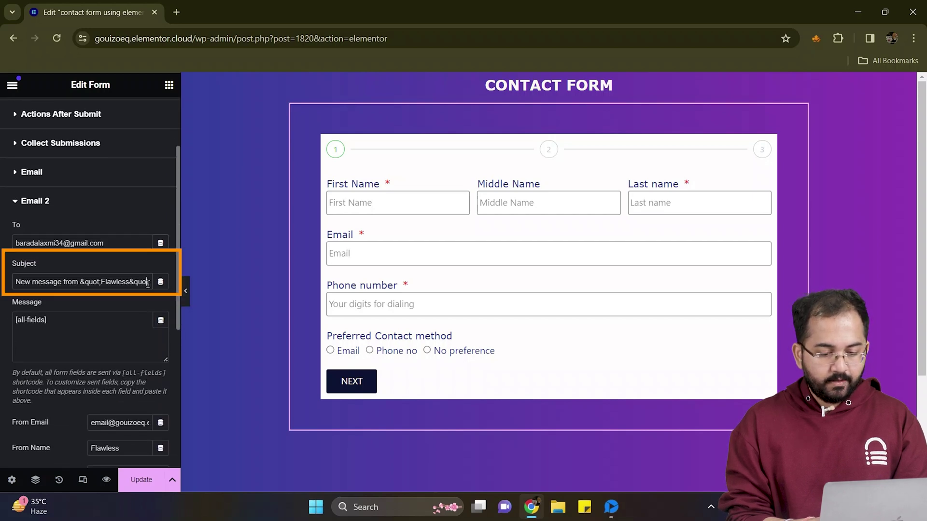
pyautogui.tripleClick(21, 282)
pyautogui.write('Submission')
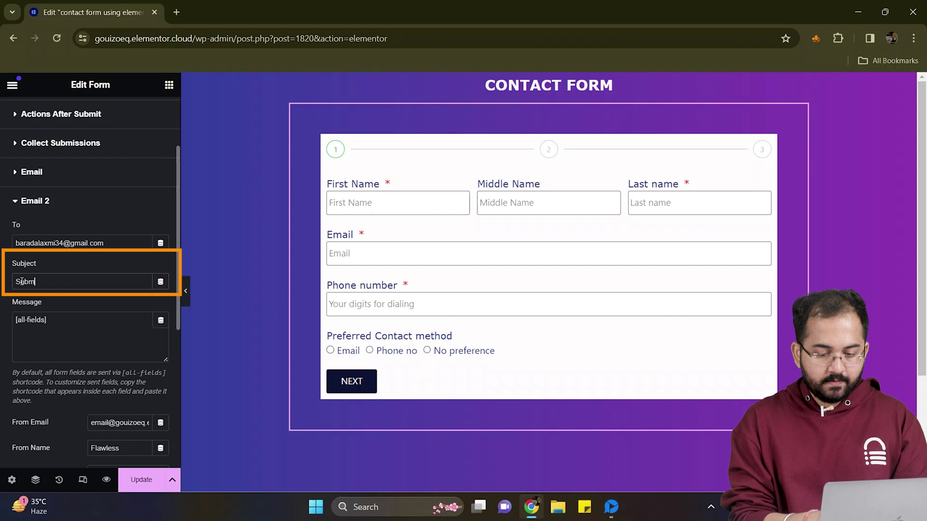
# Step: Insert a new first line 'Flrst name:' at the top of the Email 2 message
pyautogui.scroll(-2, 21, 281)
pyautogui.click(17, 245)
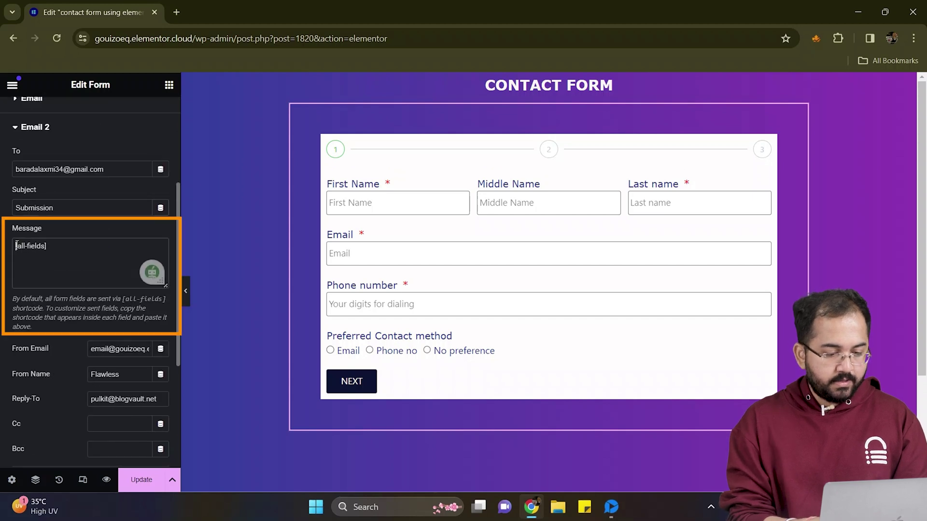
pyautogui.press('Return')
pyautogui.press('Up')
pyautogui.write('Fl')
pyautogui.write('rst name:')
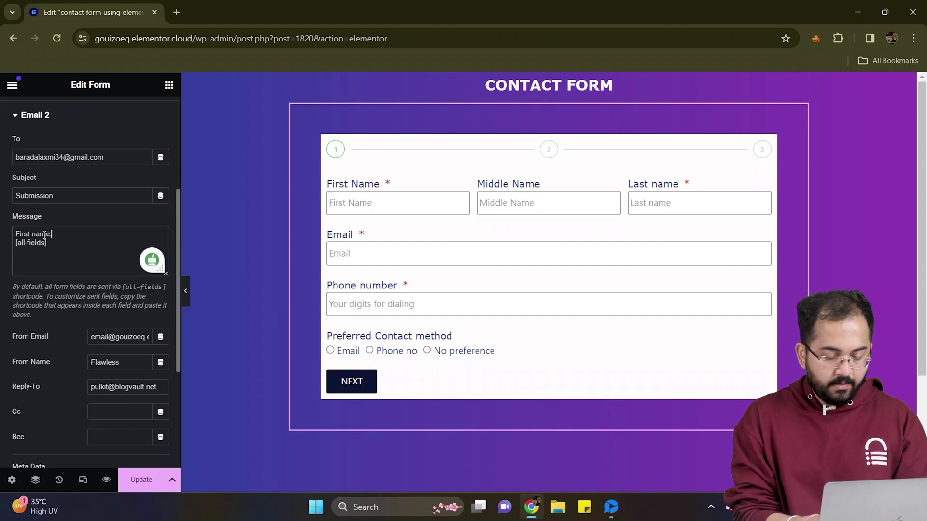
# Step: Copy the First Name field's shortcode from its Advanced settings
pyautogui.scroll(5, 46, 232)
pyautogui.click(71, 154)
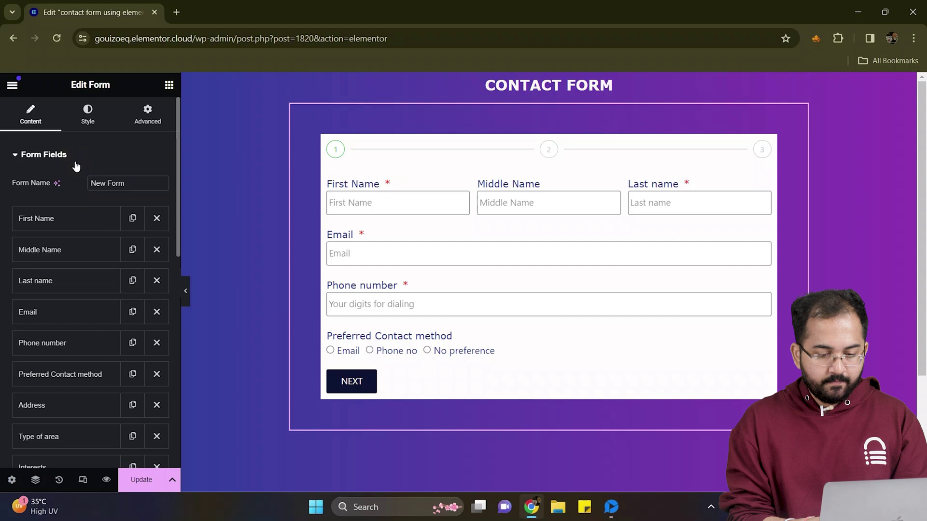
pyautogui.click(72, 215)
pyautogui.click(126, 152)
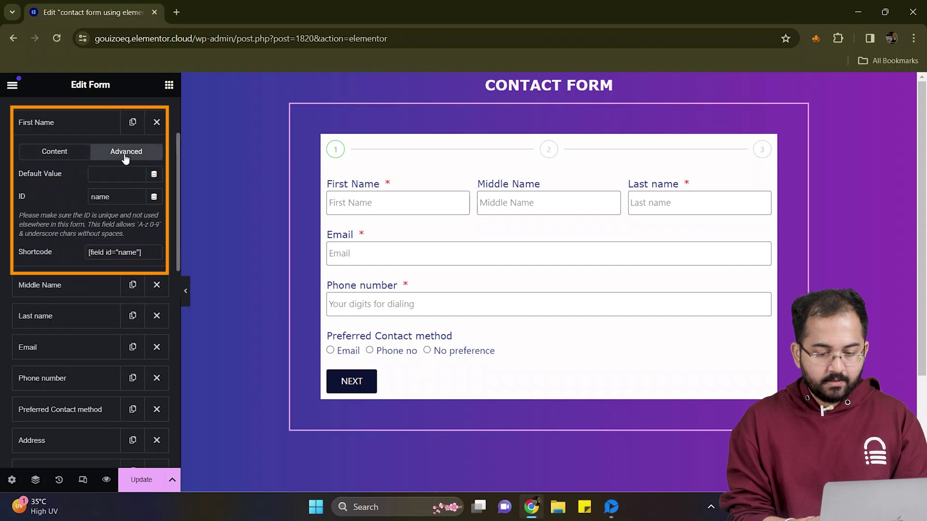
pyautogui.moveTo(145, 252); pyautogui.dragTo(87, 254)
pyautogui.hotkey('ctrl', 'c')
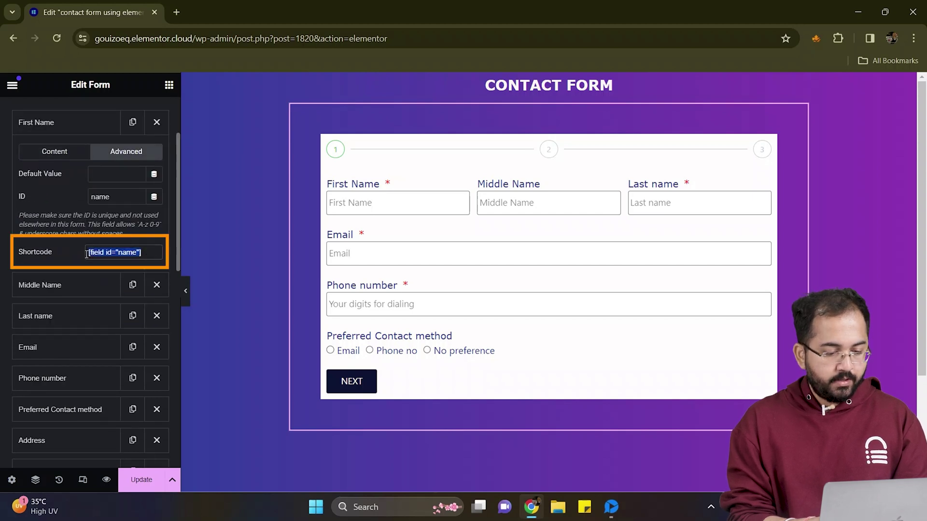
# Step: Paste the First Name shortcode after the name label in the Email 2 message
pyautogui.scroll(-15, 86, 253)
pyautogui.click(75, 320)
pyautogui.scroll(-3, 72, 316)
pyautogui.click(63, 335)
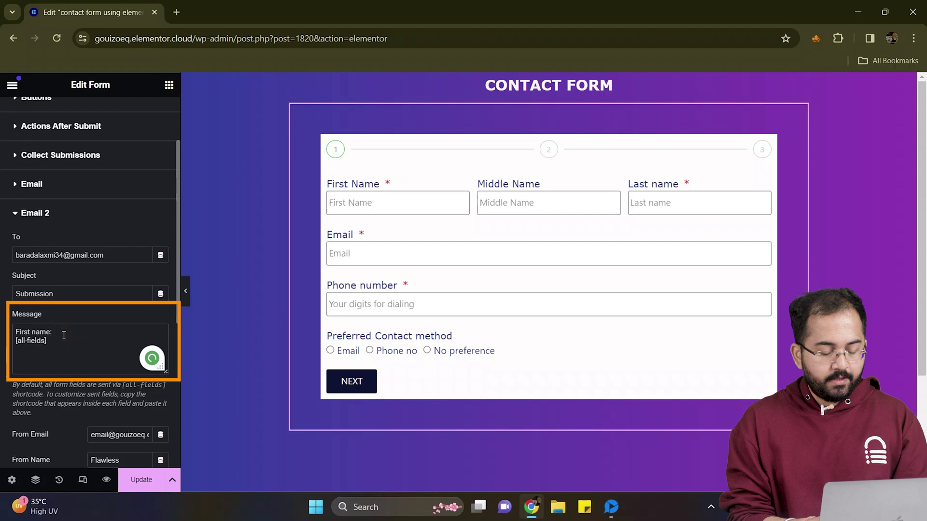
pyautogui.hotkey('ctrl', 'v')
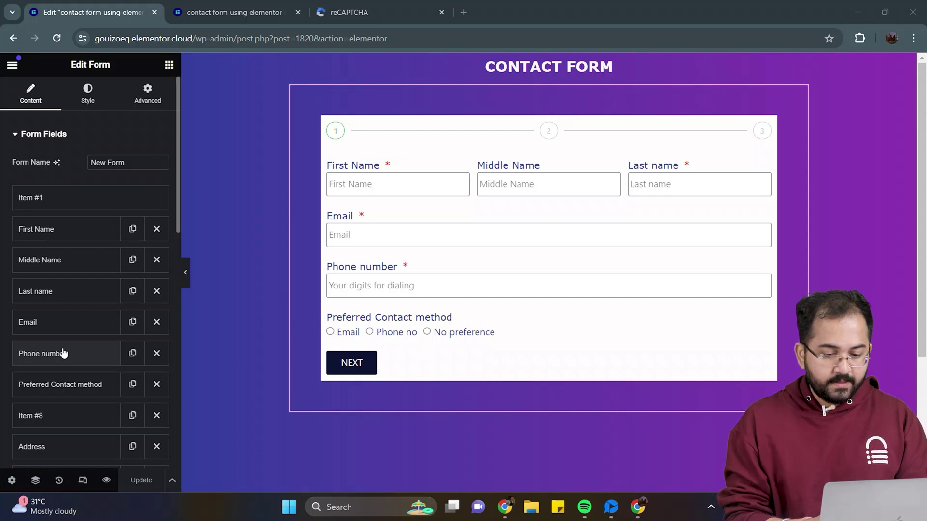
# Step: Expand Collect Submissions and open Elementor > Submissions in a new tab
pyautogui.scroll(-5, 63, 354)
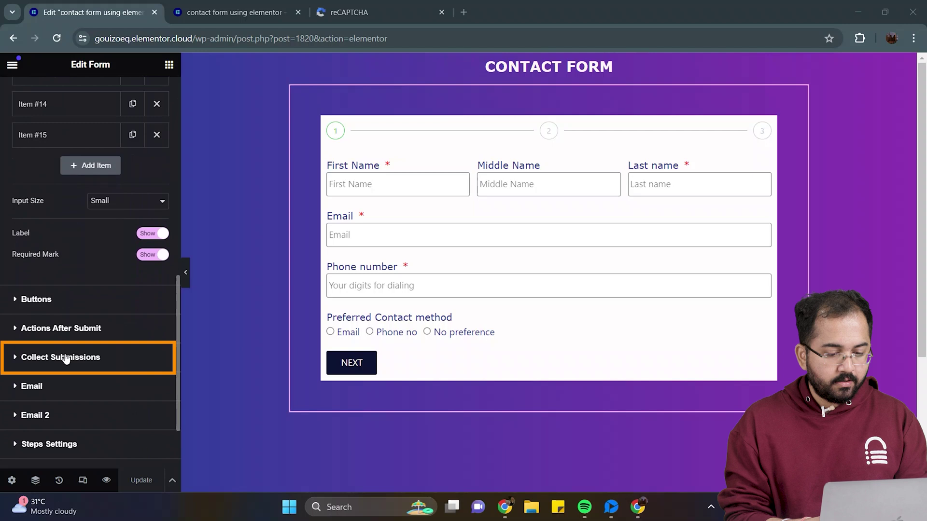
pyautogui.click(66, 355)
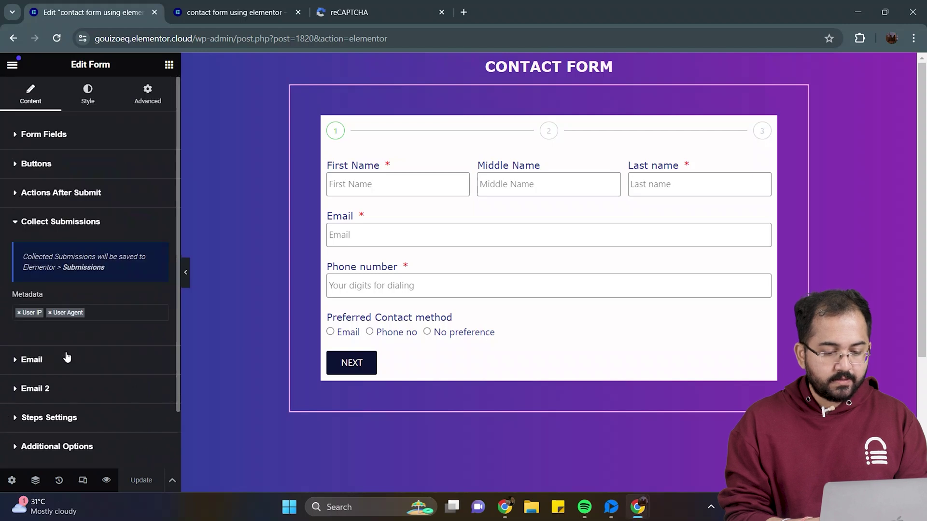
pyautogui.click(83, 268)
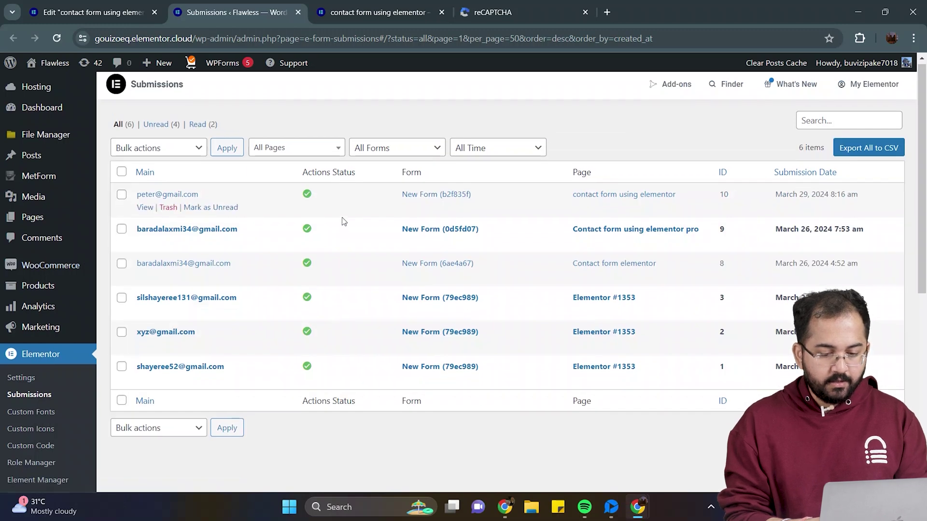
# Step: Scroll down to the Submissions table listing the six form entries, newest dated March 29, 2024
pyautogui.scroll(-1, 314, 207)
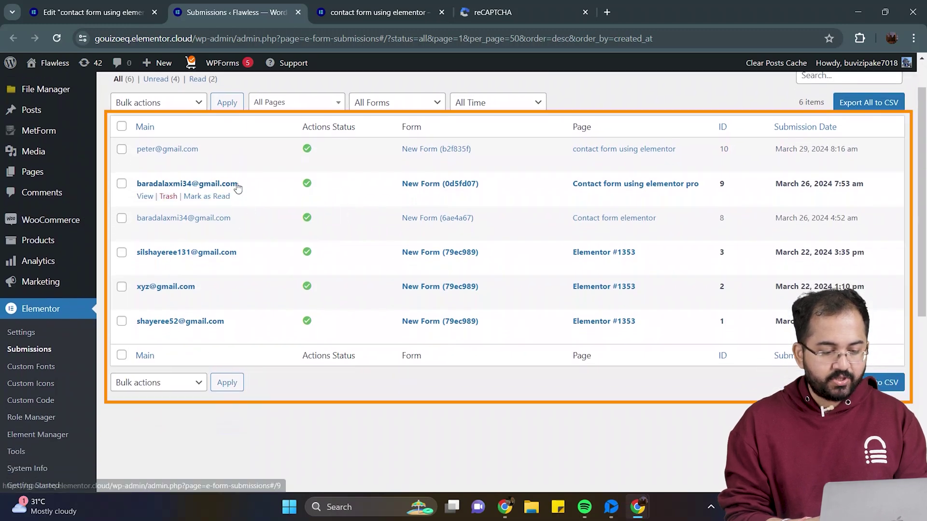